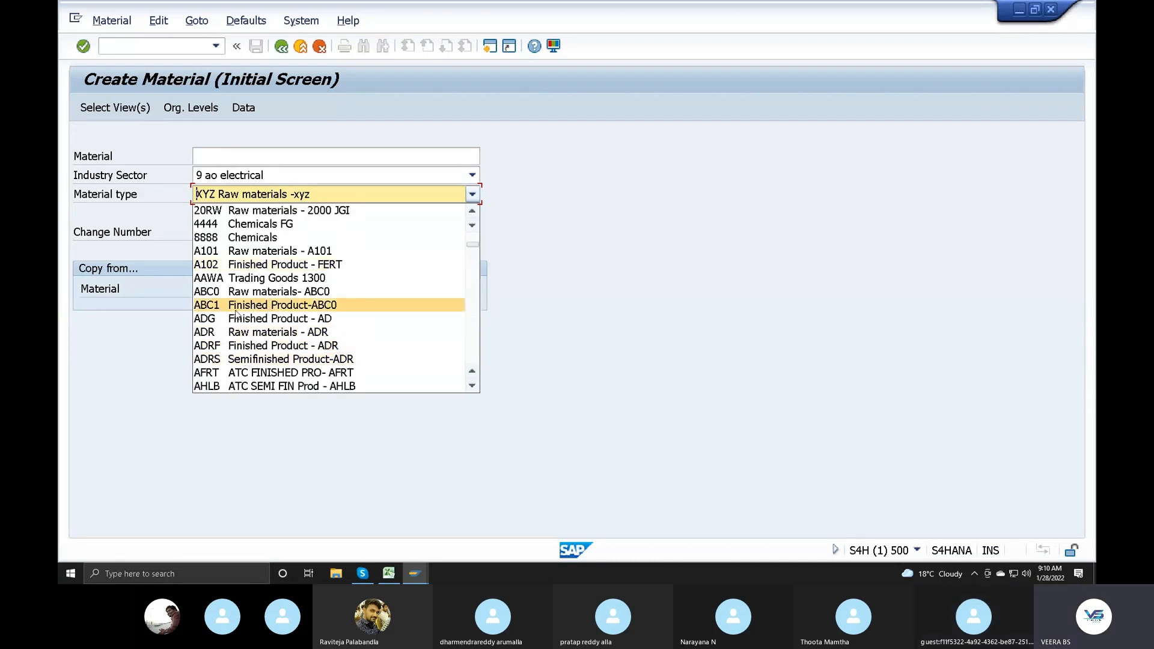
# Set the new material's type to AOR Raw materials of aramco.
pyautogui.scroll(-5, 236, 313)
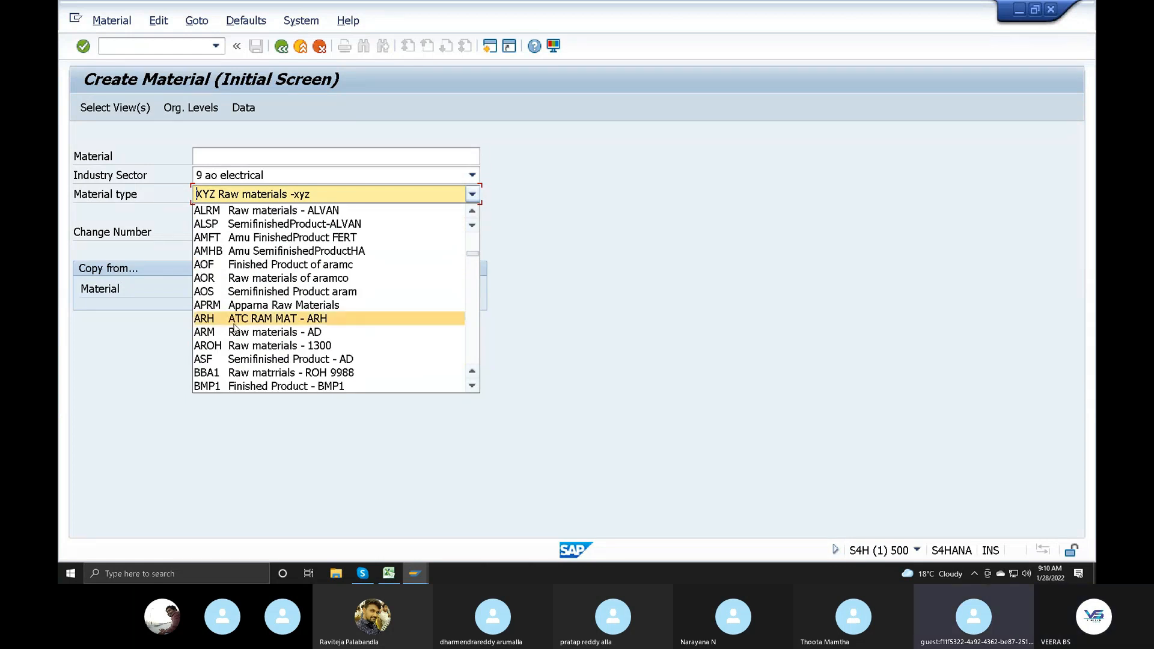
pyautogui.click(210, 280)
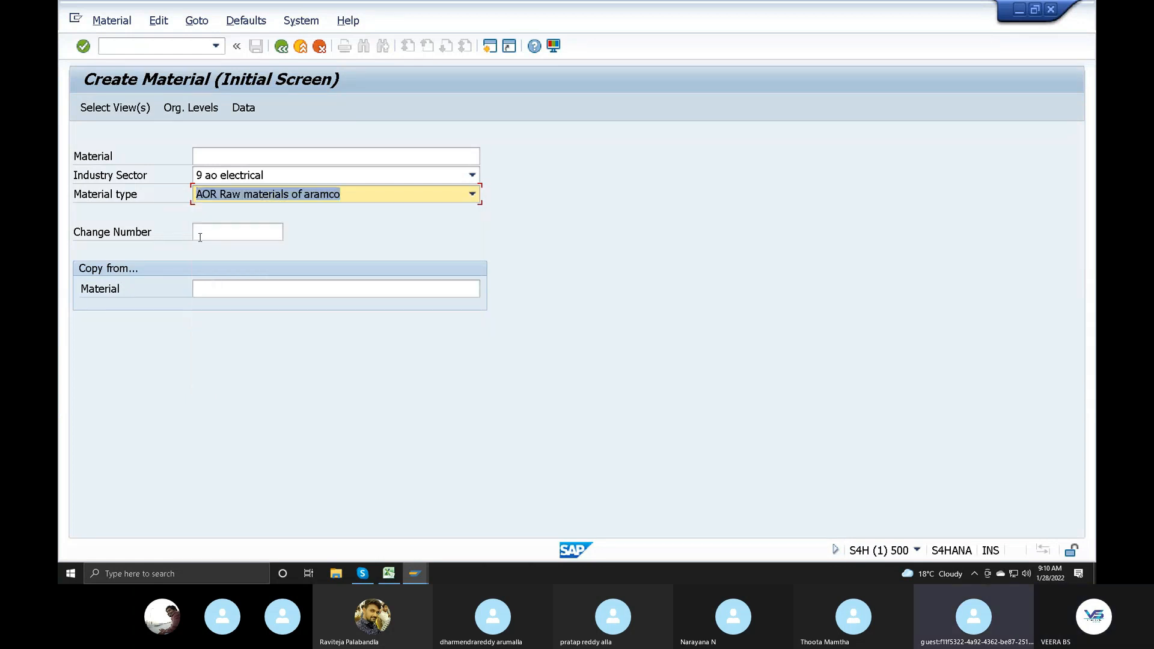
# Select the Basic Data 1, Purchasing and Costing 1 views for the new material.
pyautogui.click(126, 110)
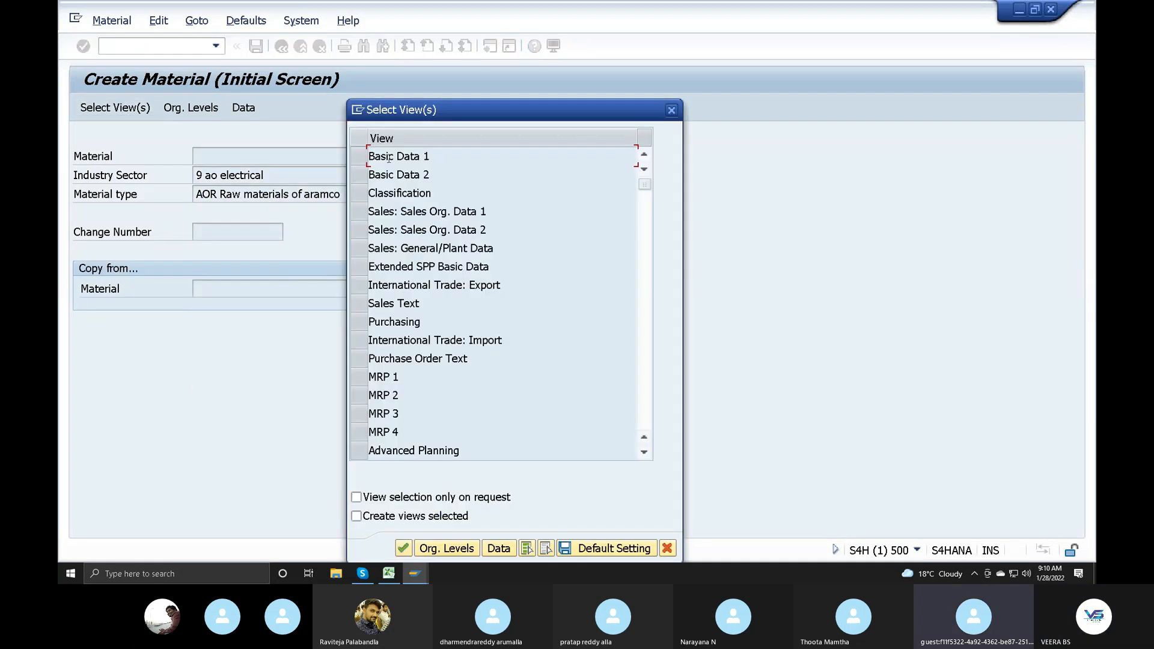
pyautogui.click(359, 156)
pyautogui.click(359, 322)
pyautogui.scroll(-5, 395, 403)
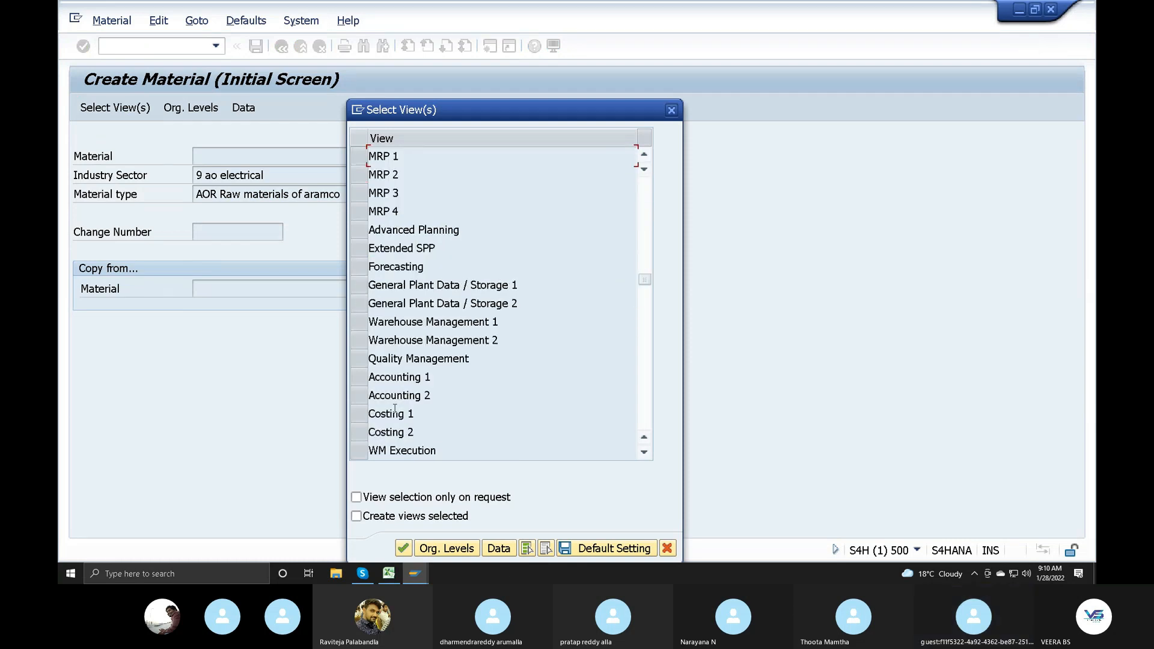
pyautogui.click(359, 414)
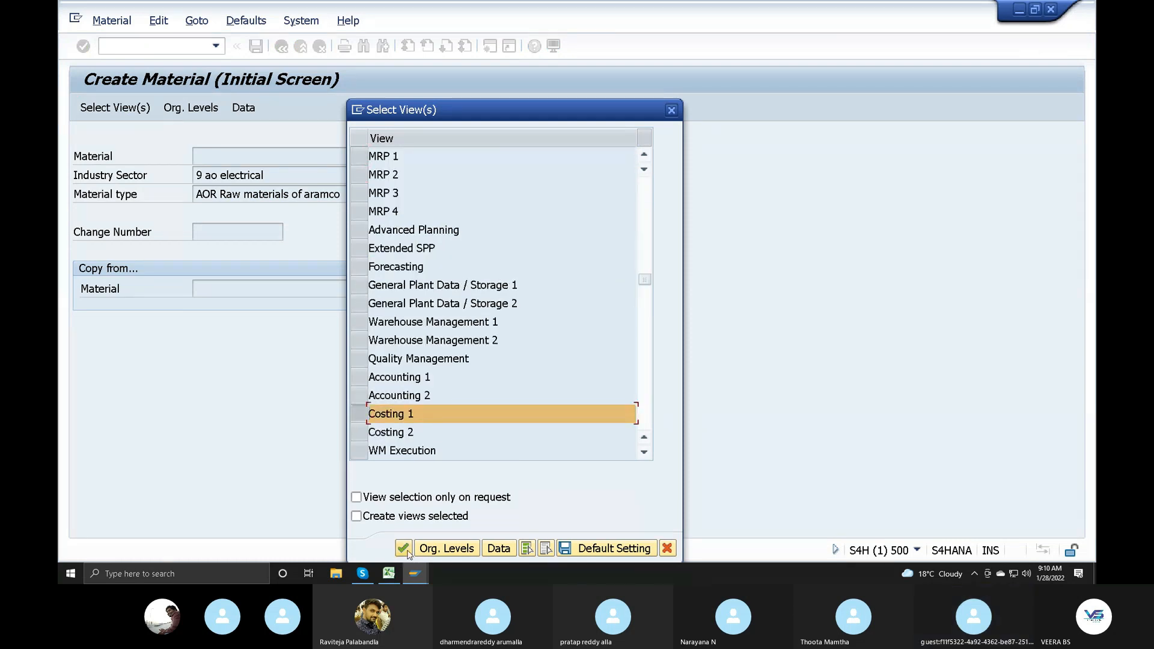
# Confirm the selected views and create the material for plant ARP.
pyautogui.click(402, 548)
pyautogui.write('arp')
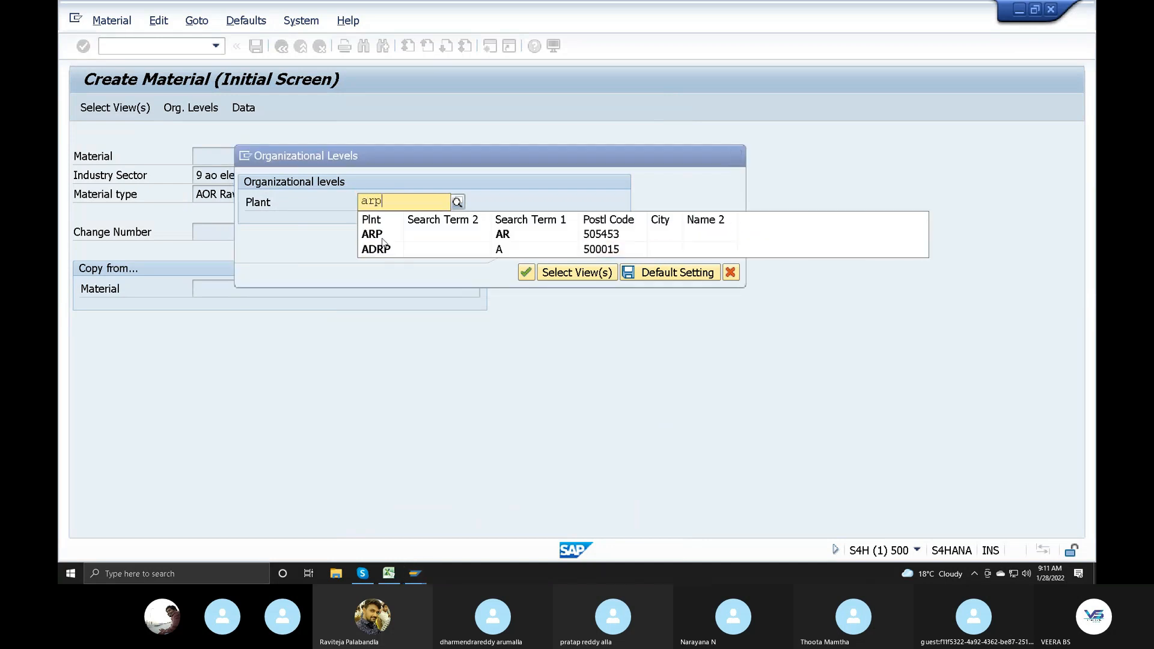
pyautogui.click(380, 235)
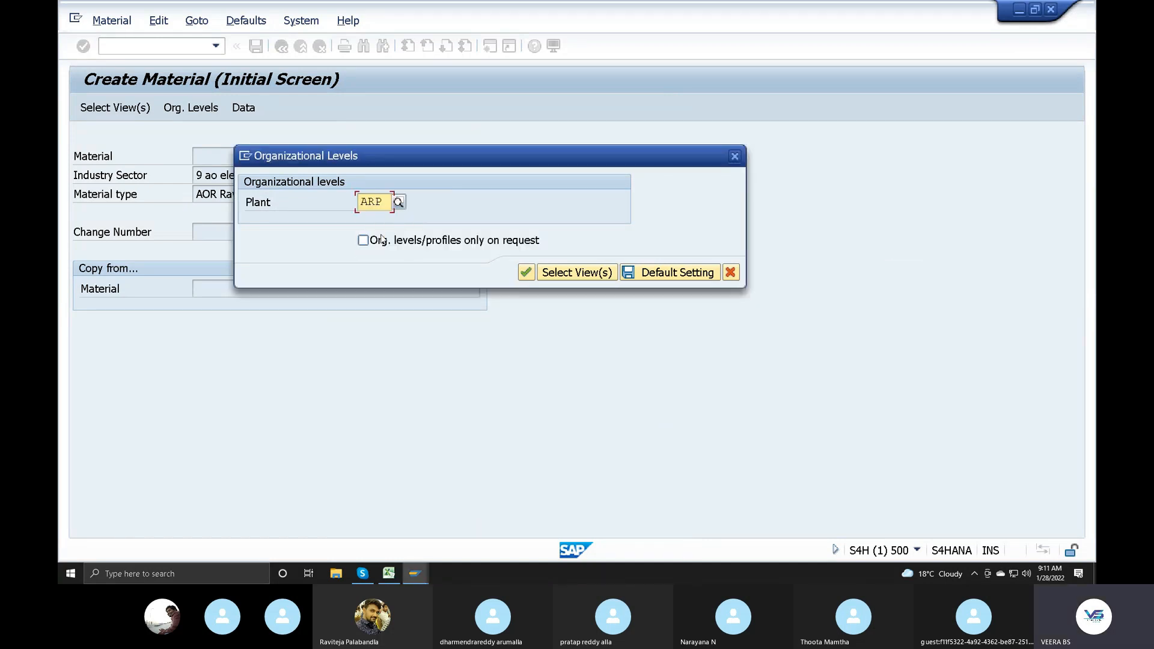
pyautogui.click(527, 274)
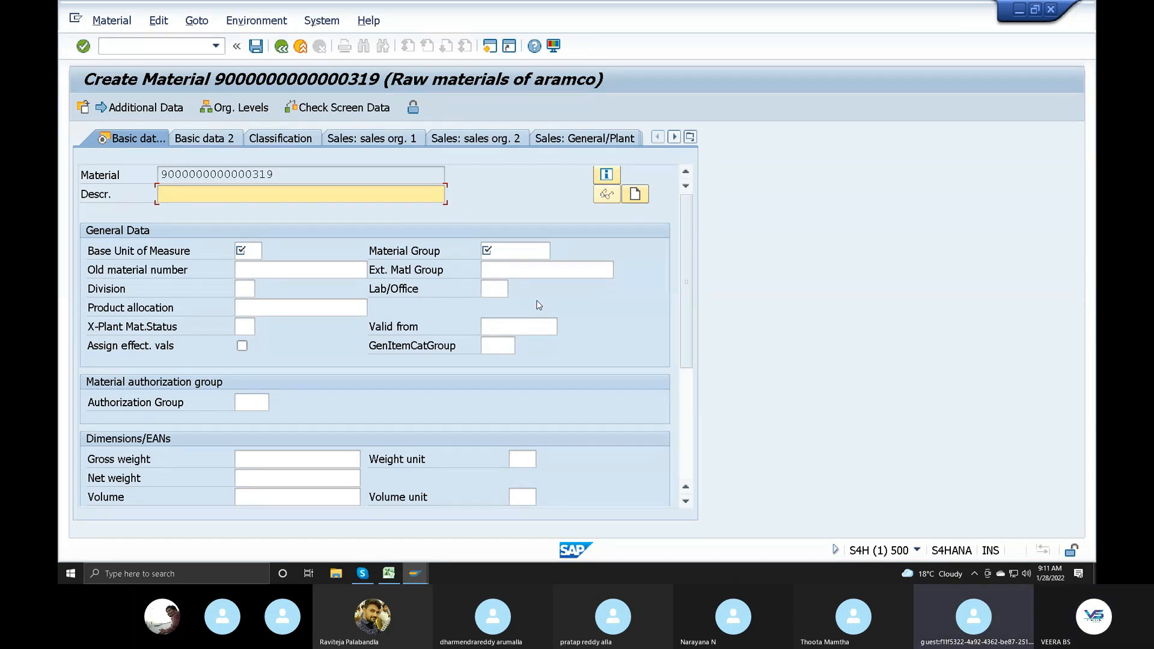
# Exit the new material without saving and restart the Create Material transaction mm01.
pyautogui.press('Return')
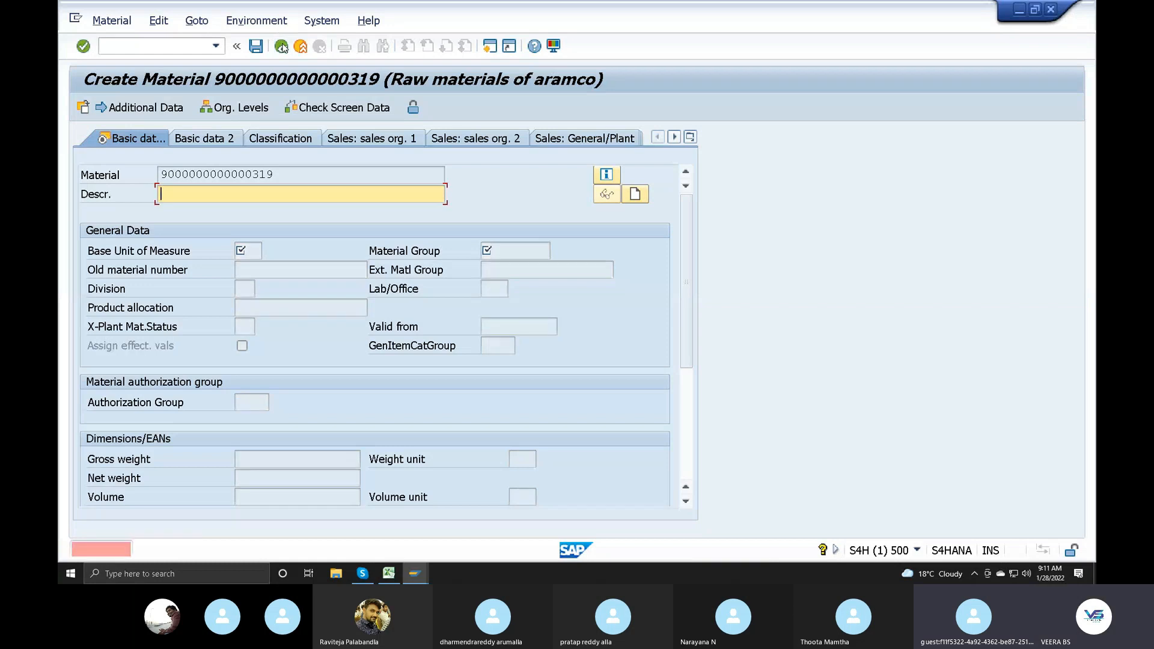
pyautogui.click(299, 46)
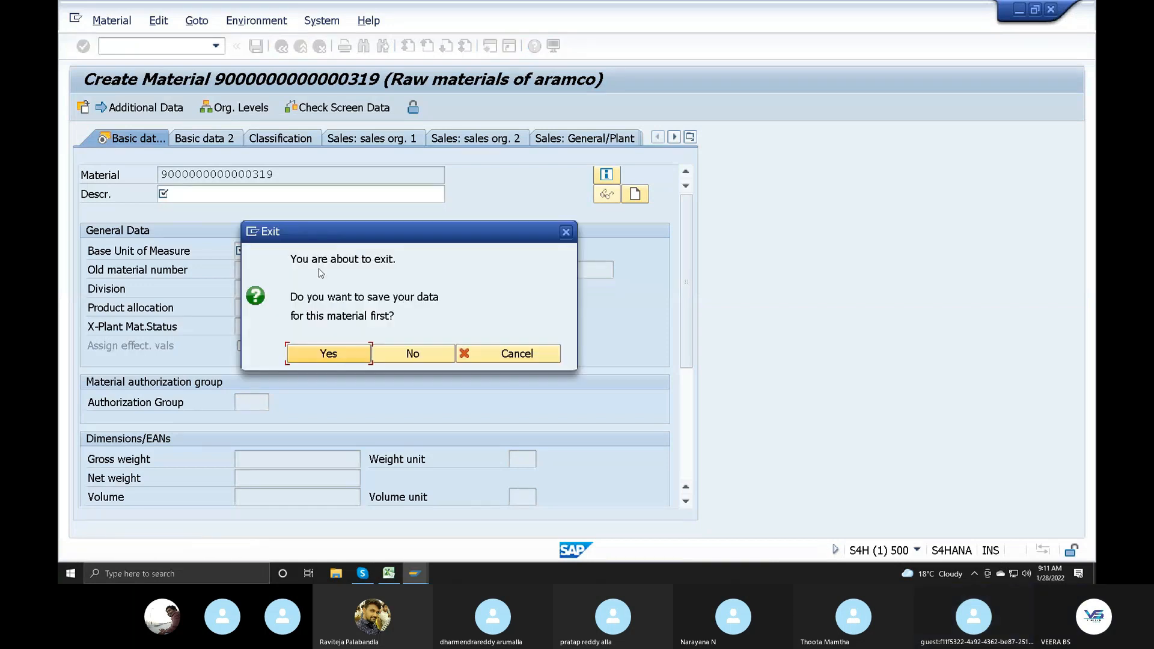
pyautogui.click(399, 353)
pyautogui.click(216, 46)
pyautogui.click(144, 66)
pyautogui.click(83, 46)
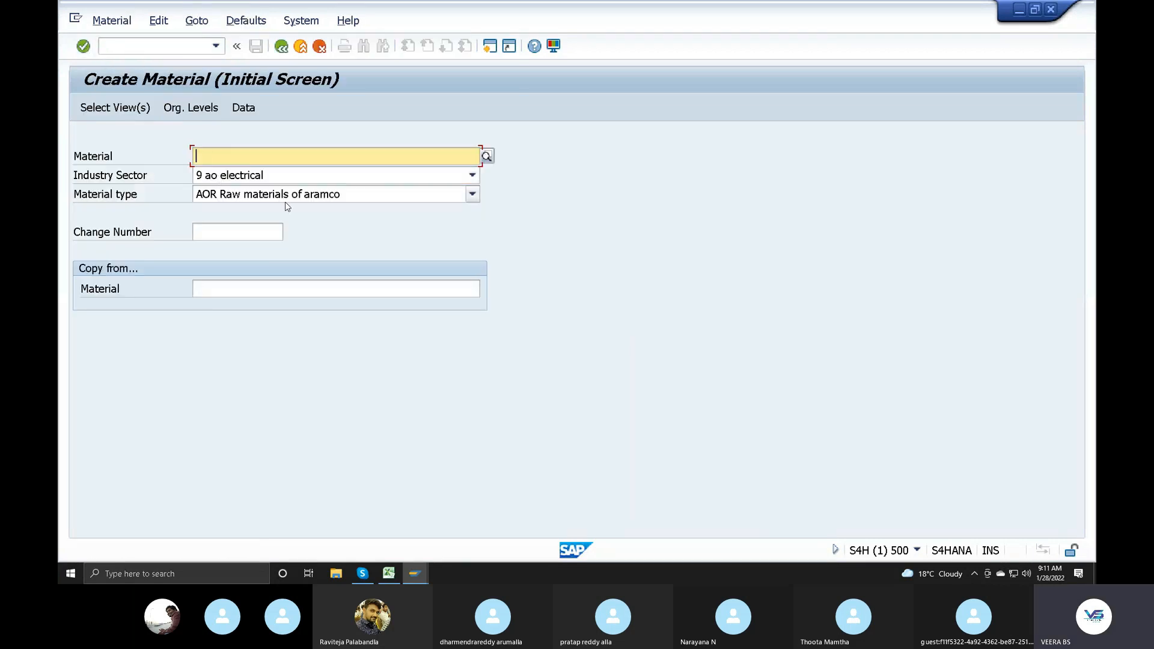
# Select the Basic Data 1, Purchasing and Accounting 1 views for the new material.
pyautogui.click(106, 112)
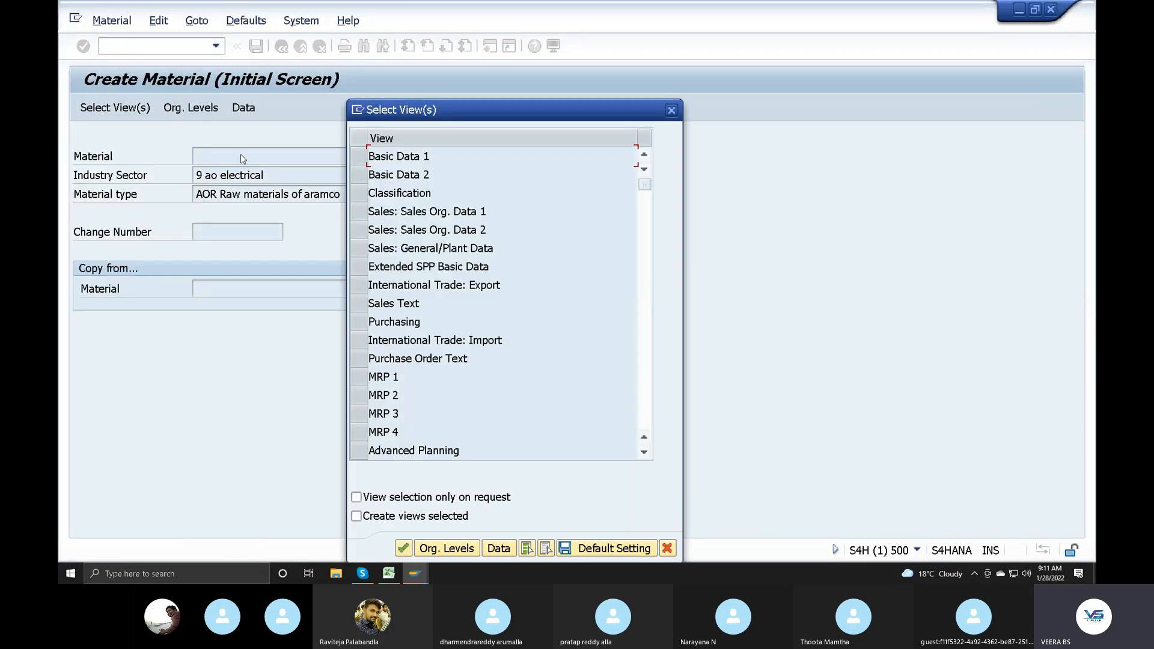
pyautogui.click(356, 159)
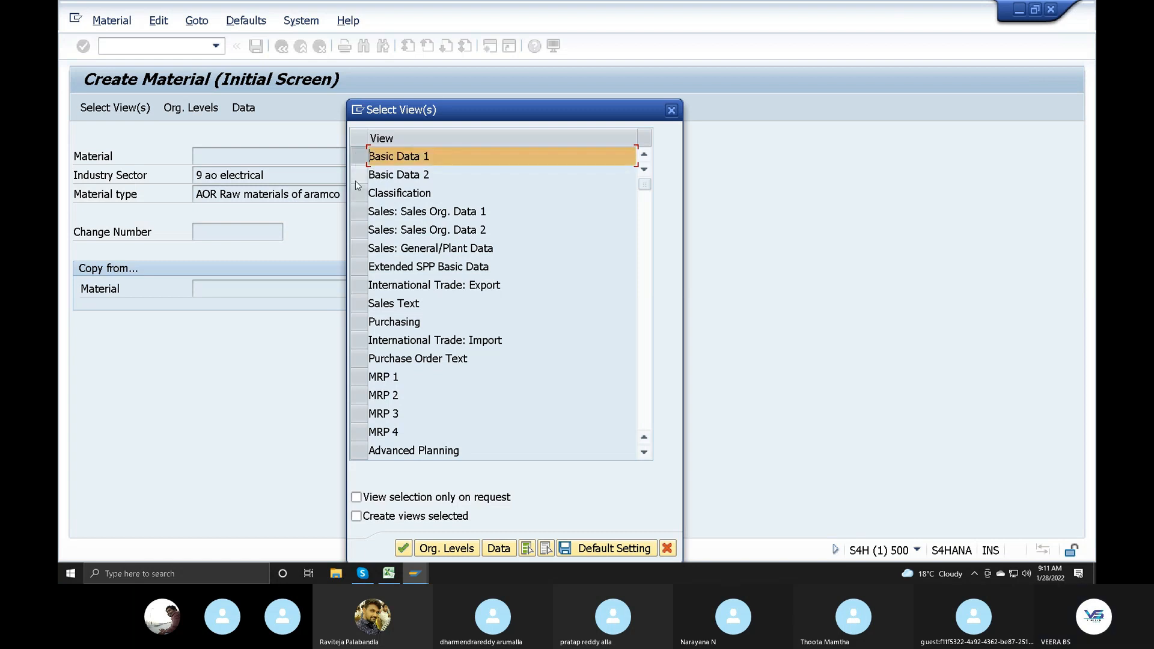
pyautogui.click(360, 322)
pyautogui.scroll(-2, 361, 385)
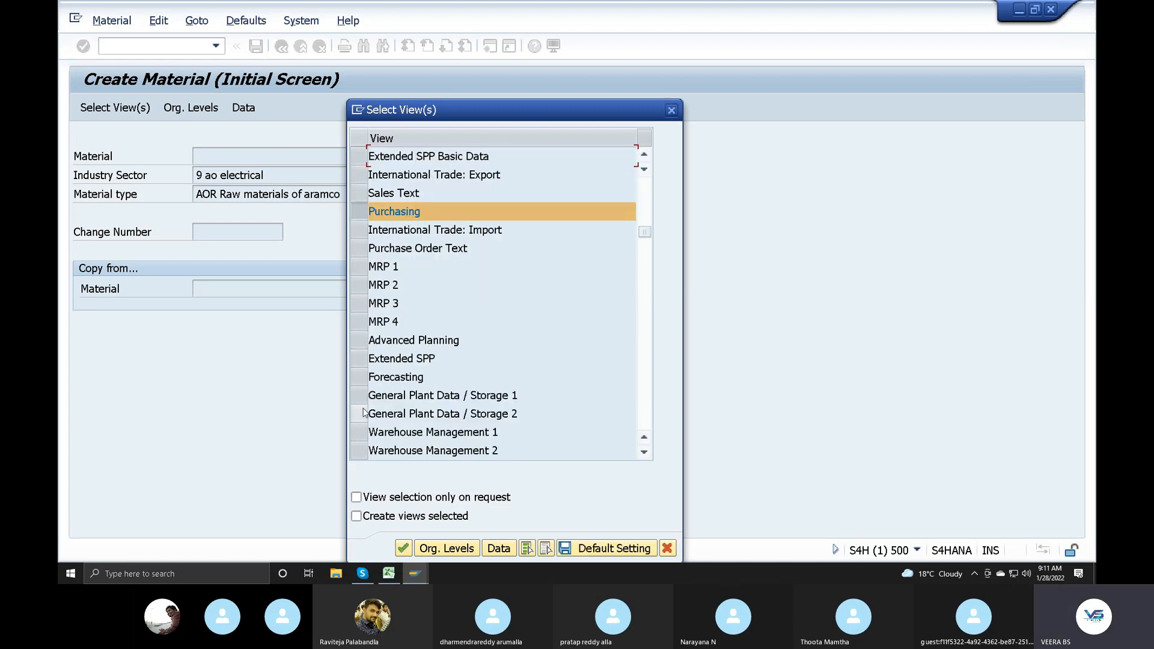
pyautogui.scroll(-3, 361, 445)
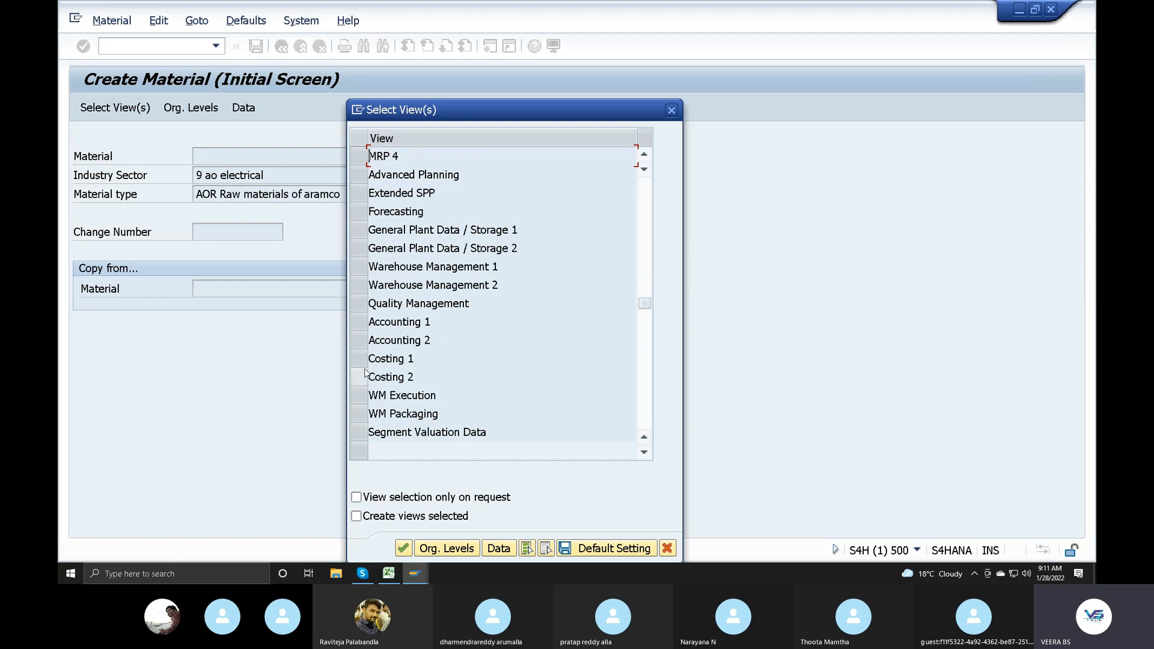
pyautogui.click(359, 322)
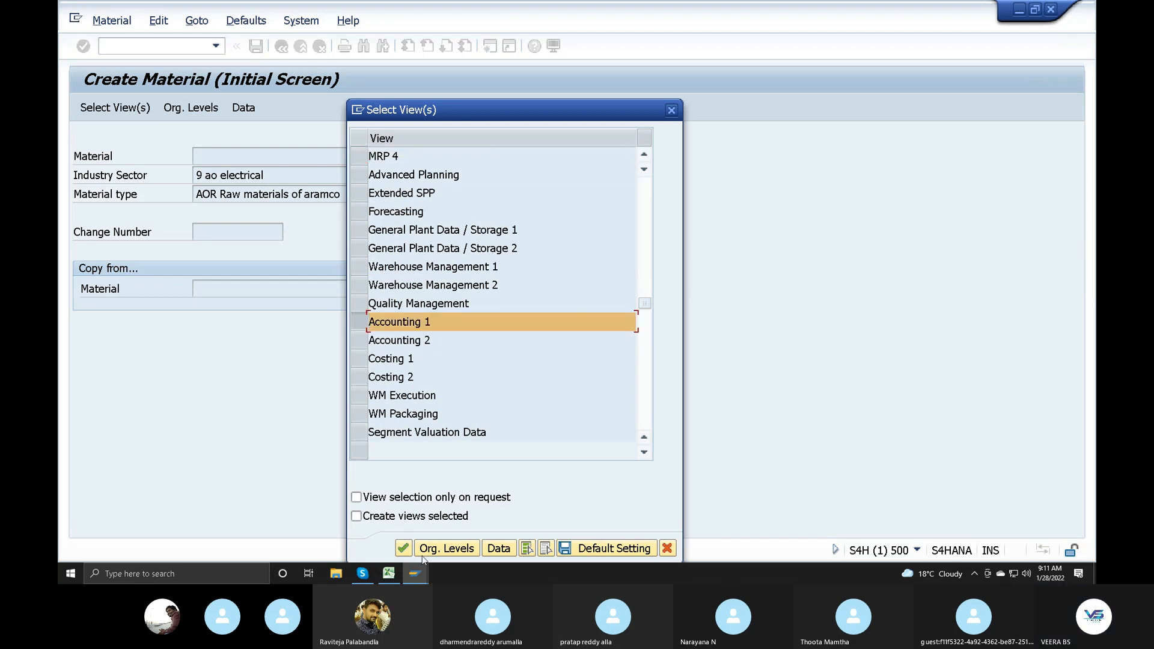
# Confirm the view selection and open the new material's data for plant ARP.
pyautogui.click(402, 549)
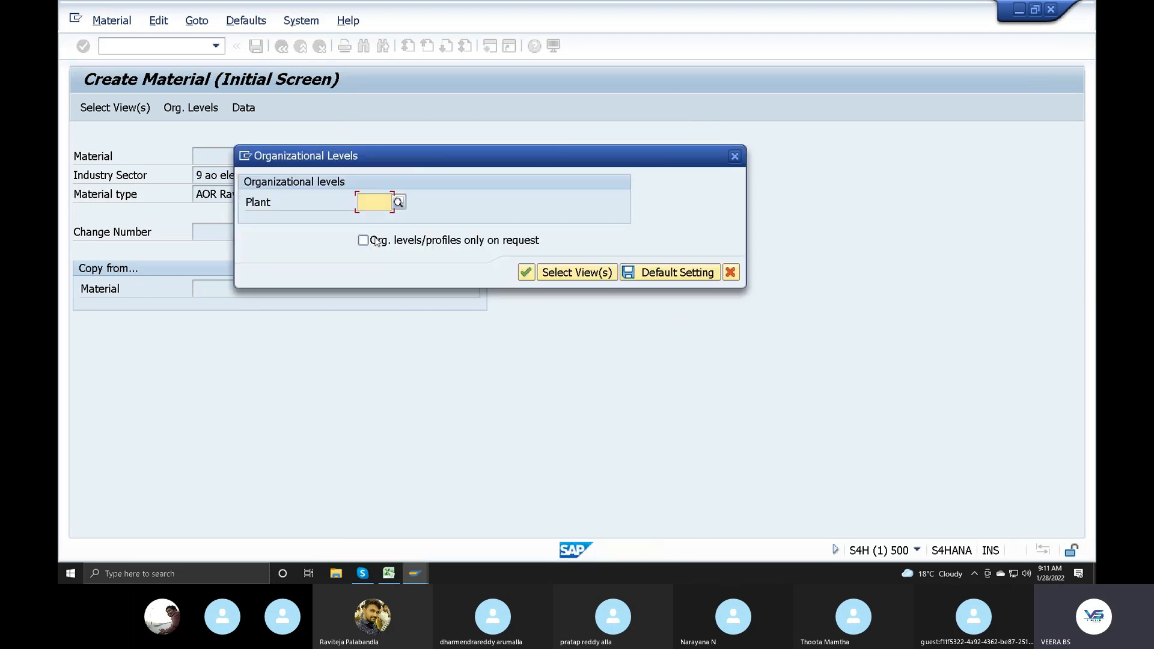
pyautogui.write('arp')
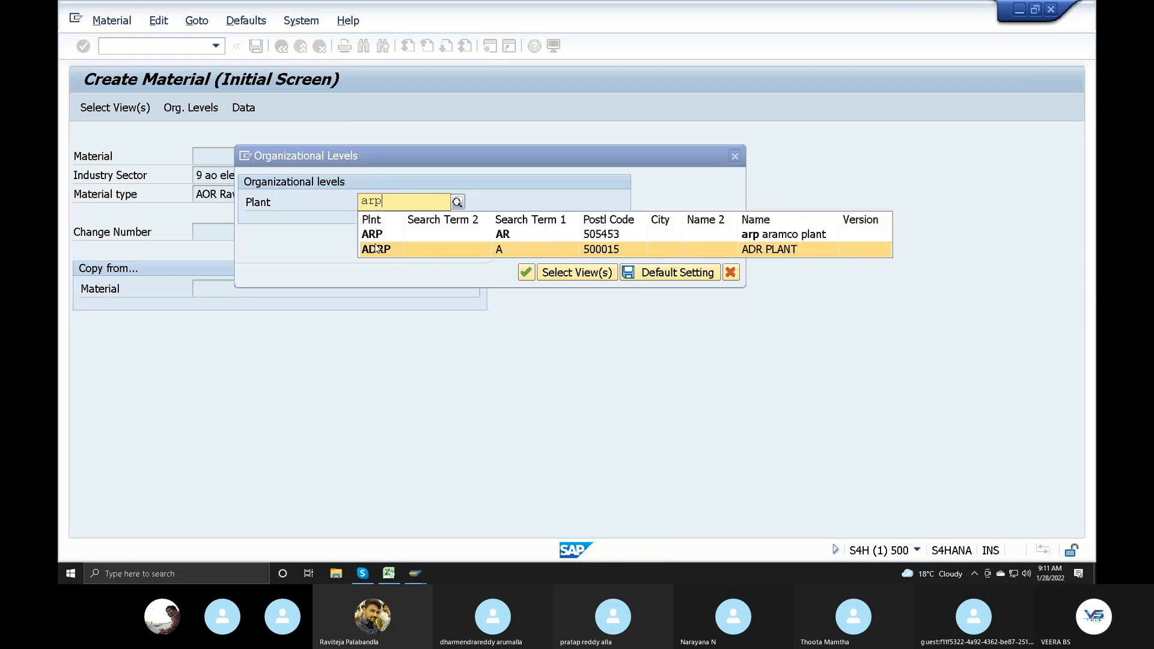
pyautogui.click(370, 236)
pyautogui.click(531, 274)
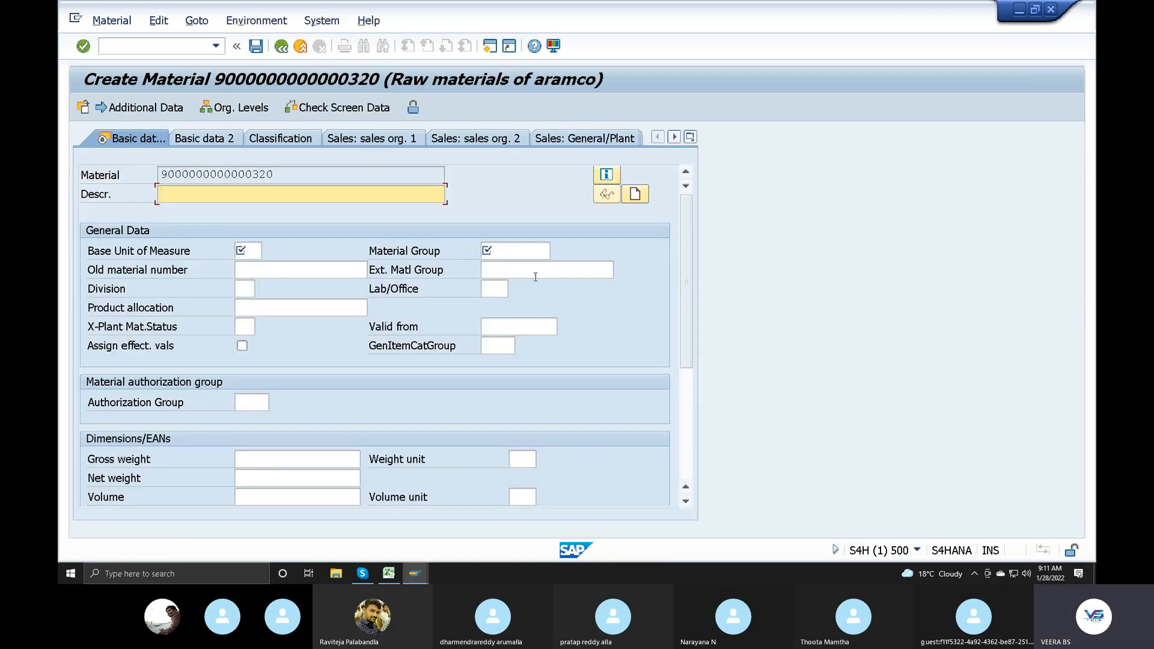
pyautogui.click(535, 275)
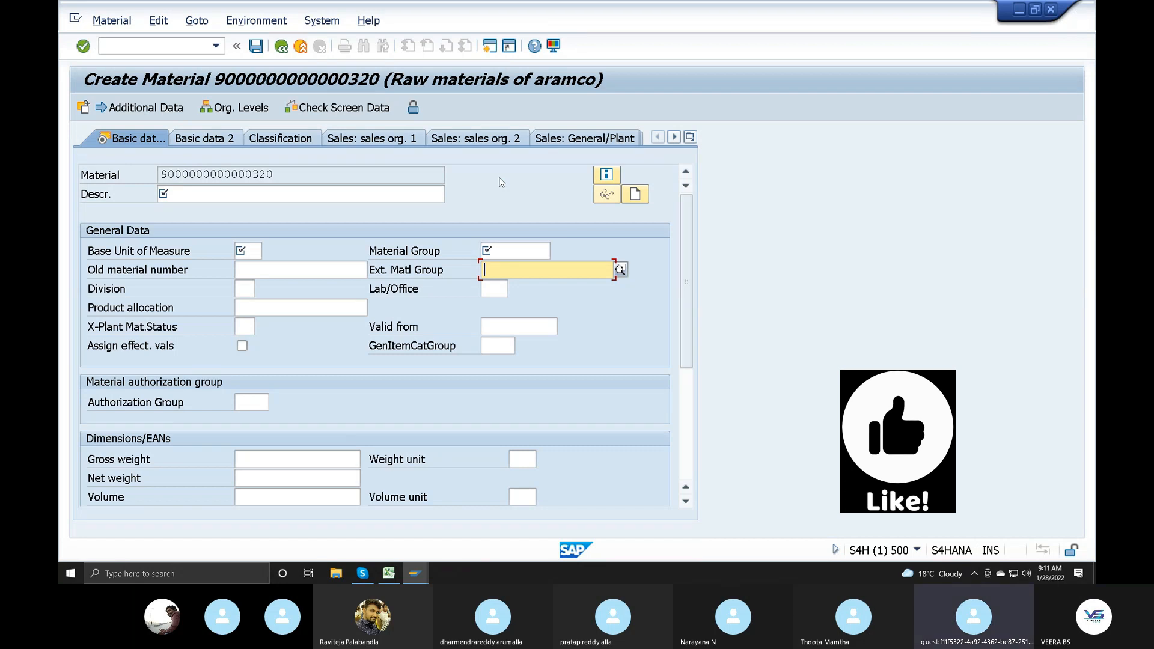
# Leave the material entry without saving its data.
pyautogui.click(280, 50)
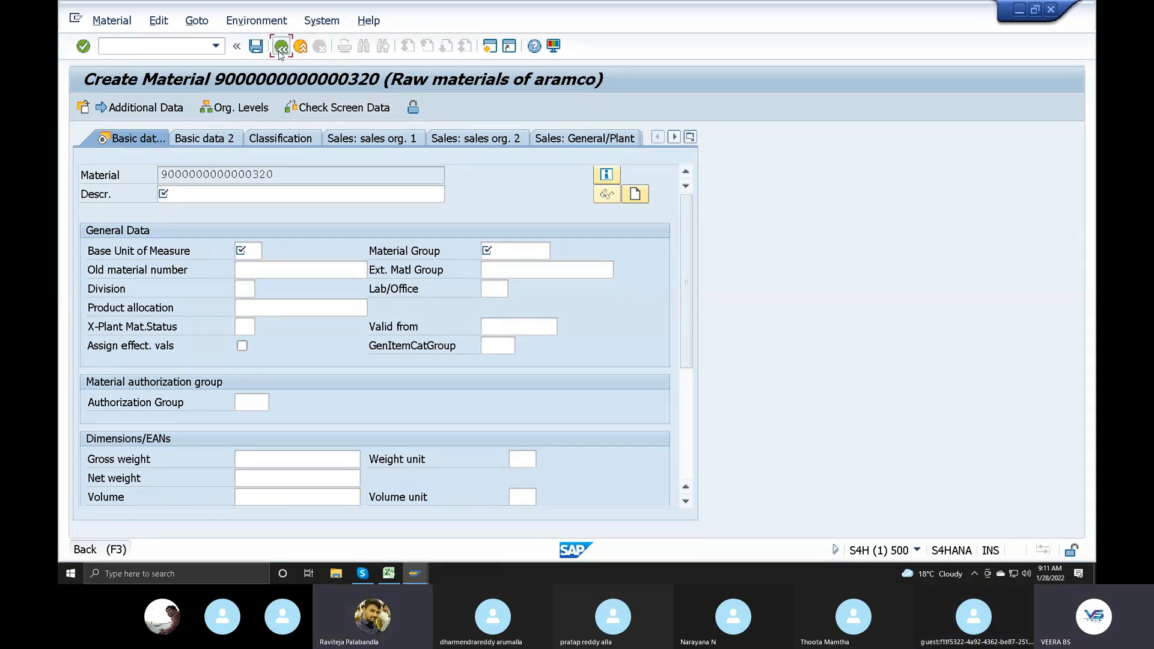
pyautogui.click(299, 46)
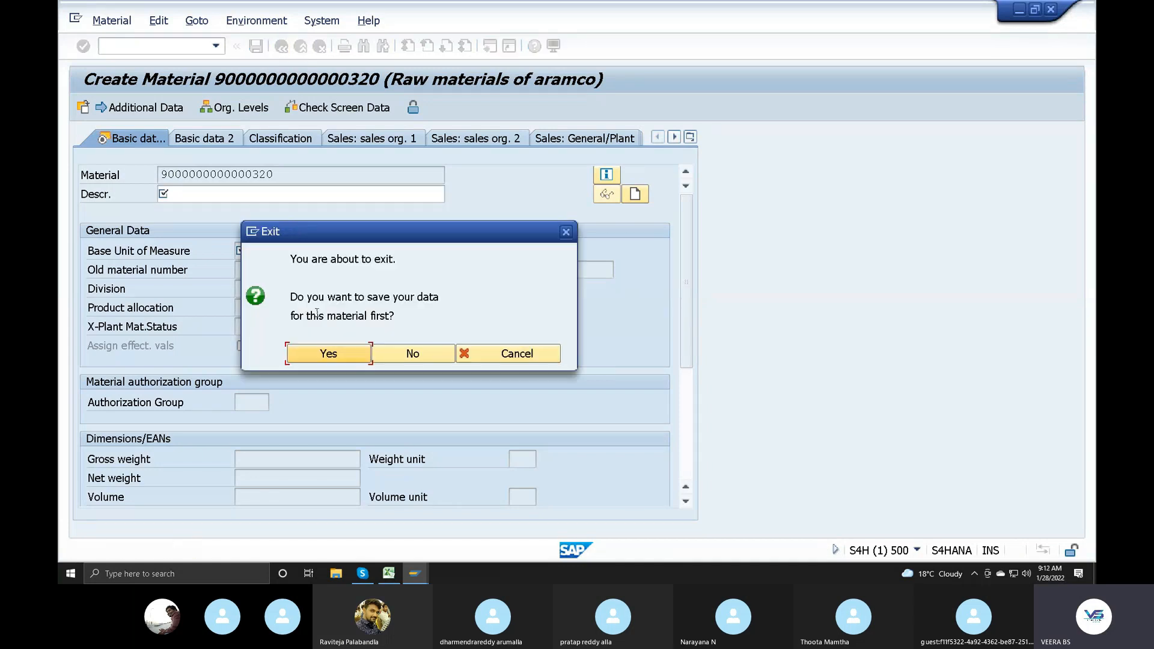
pyautogui.click(412, 353)
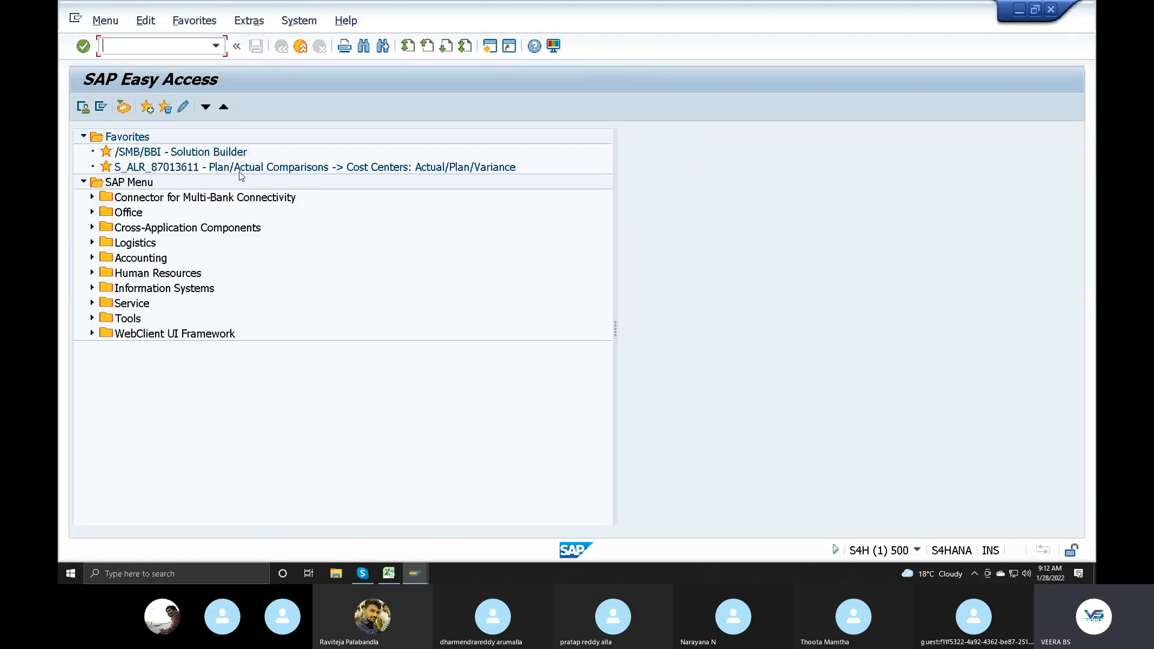
# Start the material ledger production startup transaction ckmstart.
pyautogui.click(216, 46)
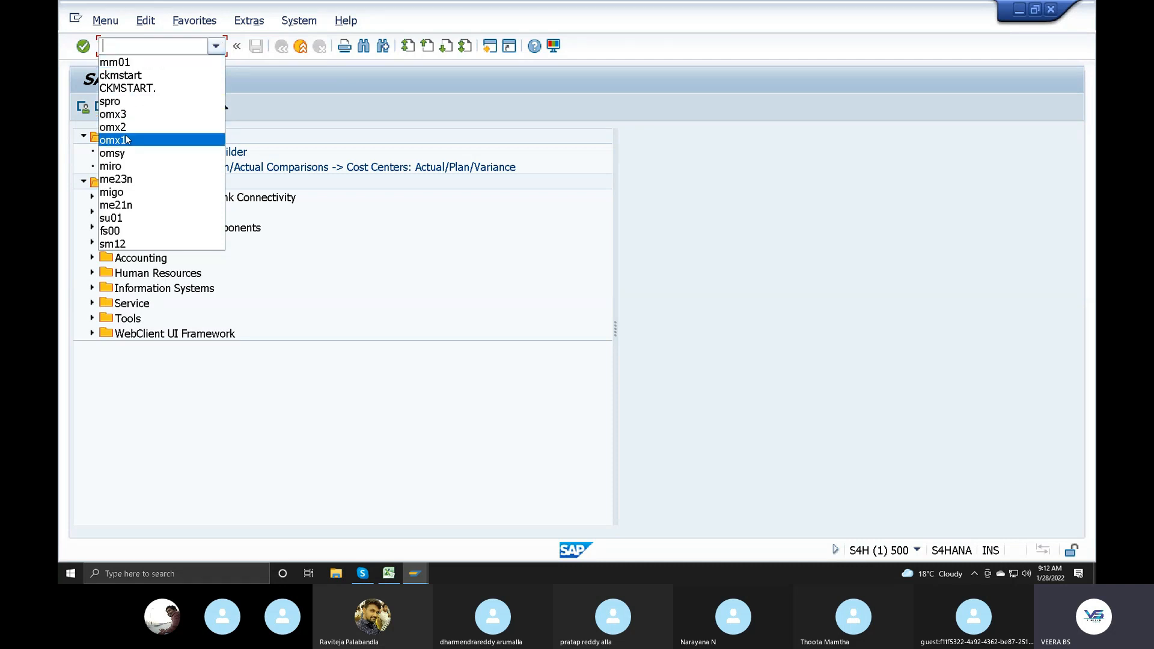
pyautogui.click(312, 92)
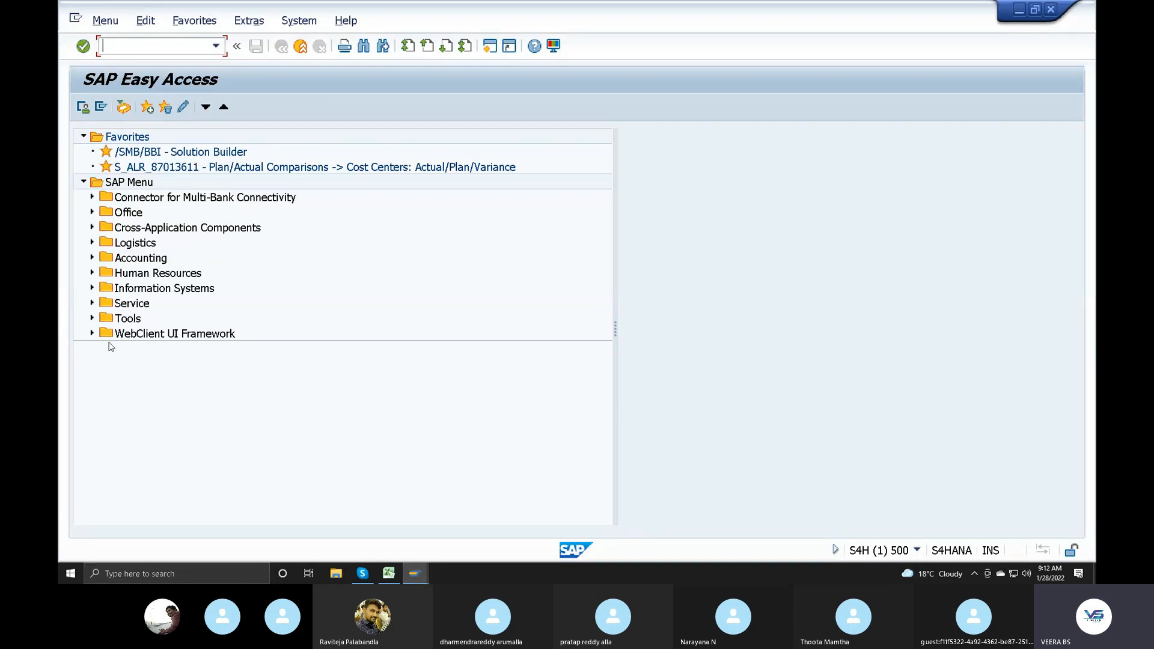
pyautogui.click(216, 47)
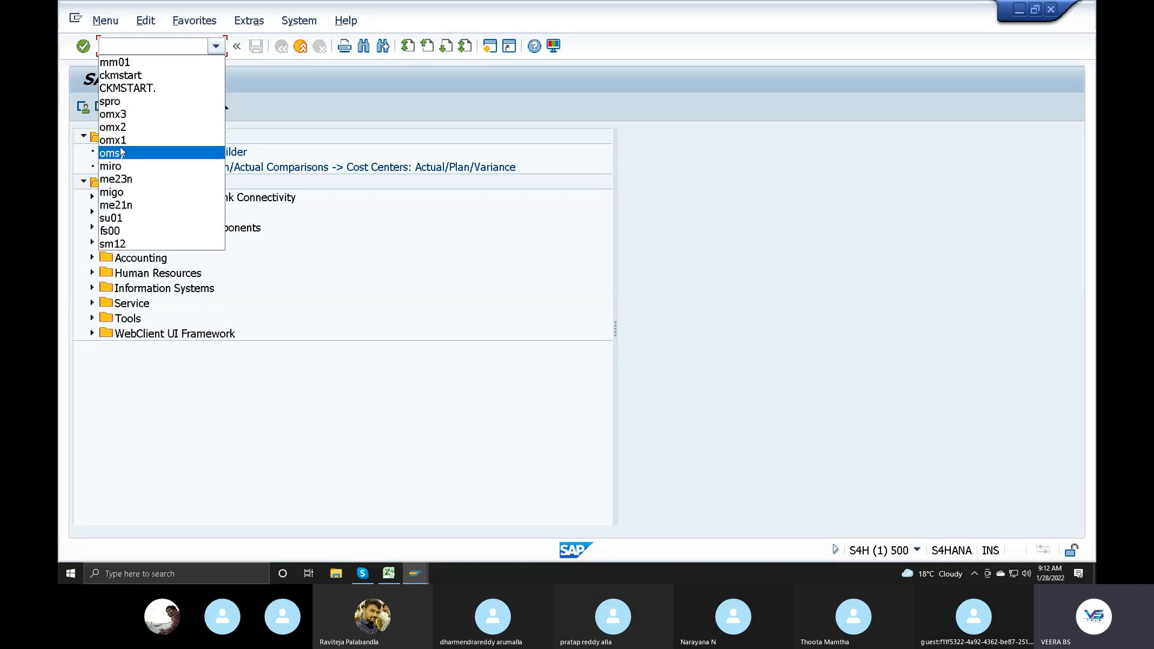
pyautogui.click(120, 75)
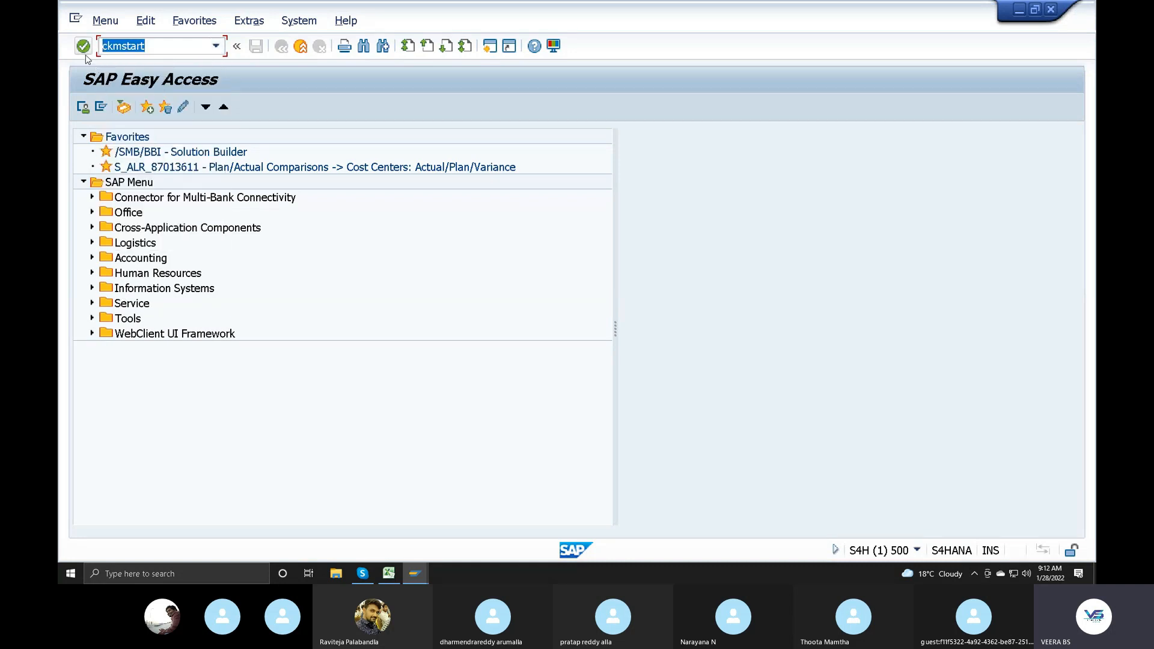
pyautogui.click(87, 52)
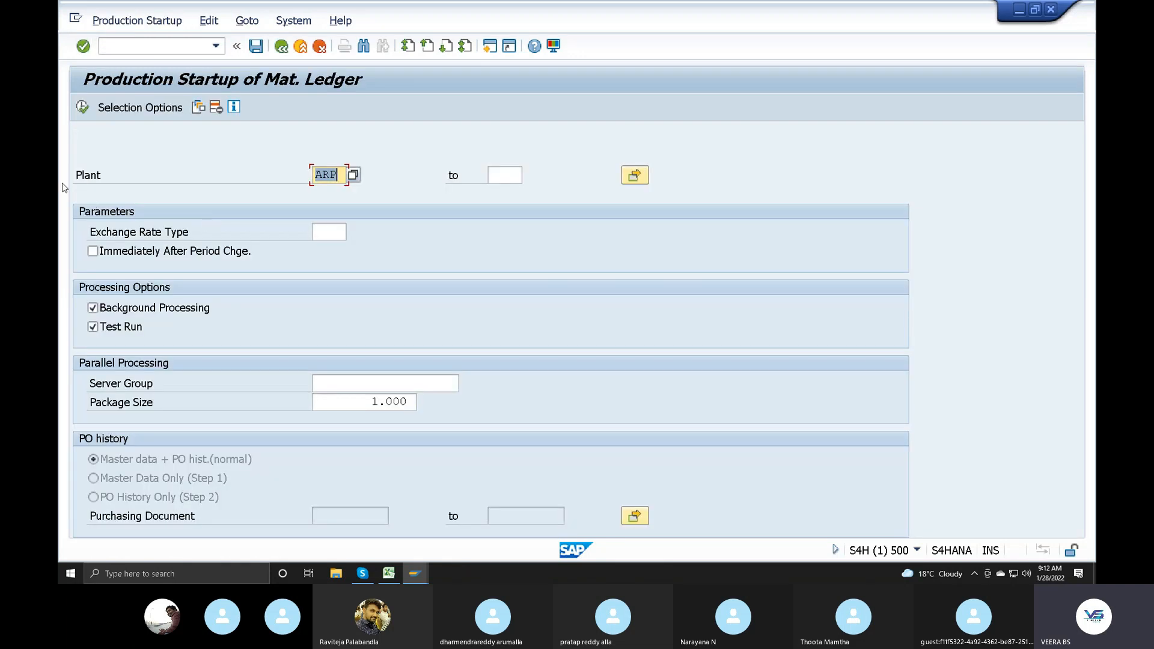
# Set the exchange rate type to P, standard translation for cost planning.
pyautogui.click(322, 235)
pyautogui.click(357, 234)
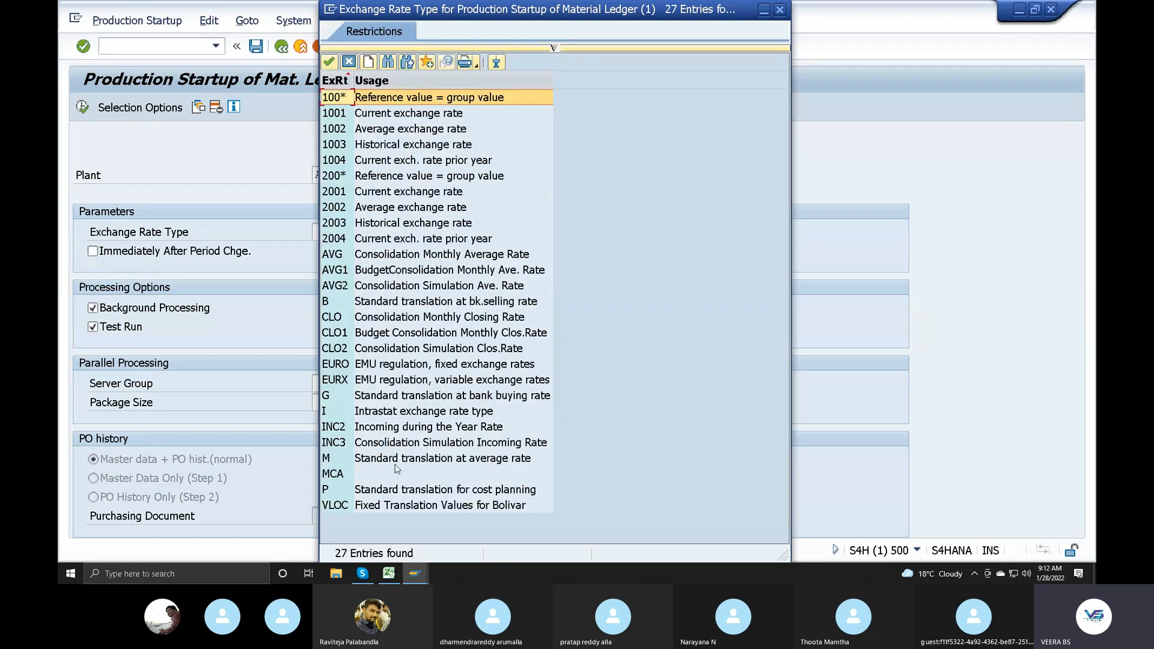
pyautogui.click(373, 491)
pyautogui.doubleClick(374, 491)
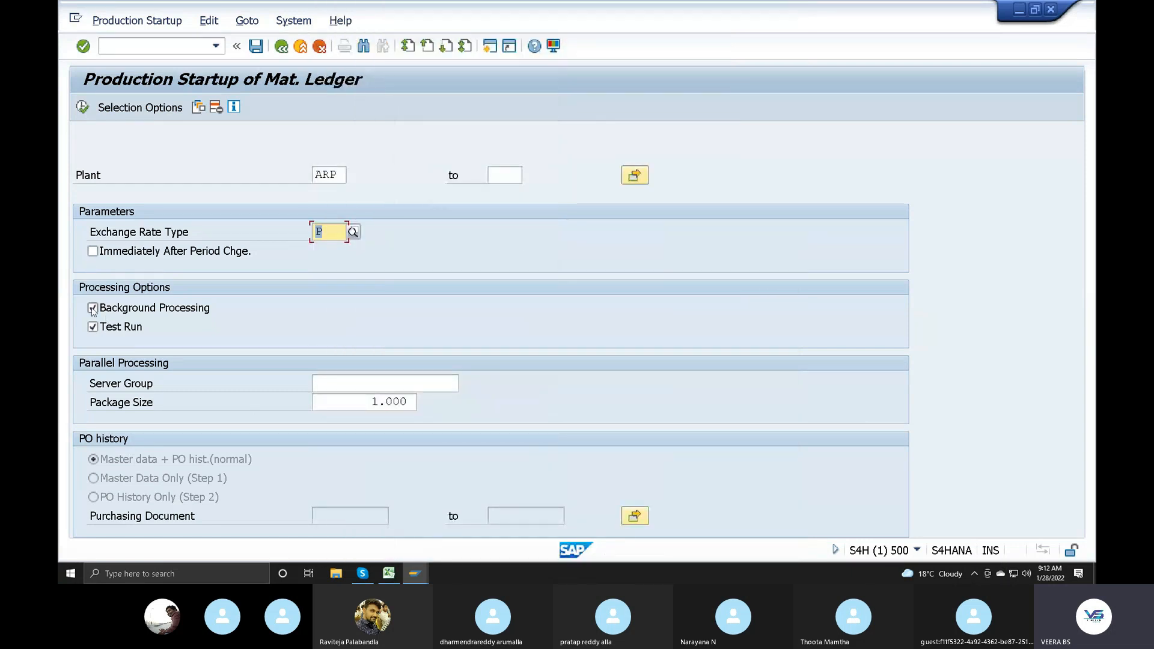
# Turn off Test Run and try to execute the material ledger production startup for plant ARP.
pyautogui.click(92, 329)
pyautogui.click(83, 107)
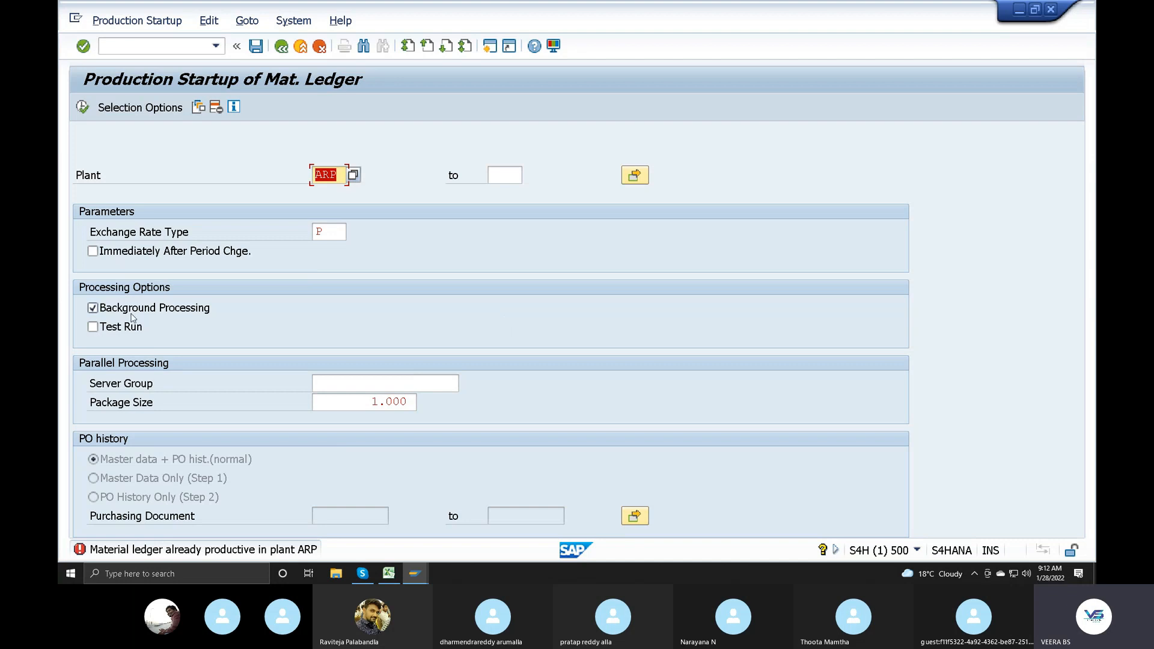
pyautogui.click(327, 233)
pyautogui.click(82, 107)
# Leave the production startup and start the Create Material transaction mm01.
pyautogui.click(277, 50)
pyautogui.click(215, 46)
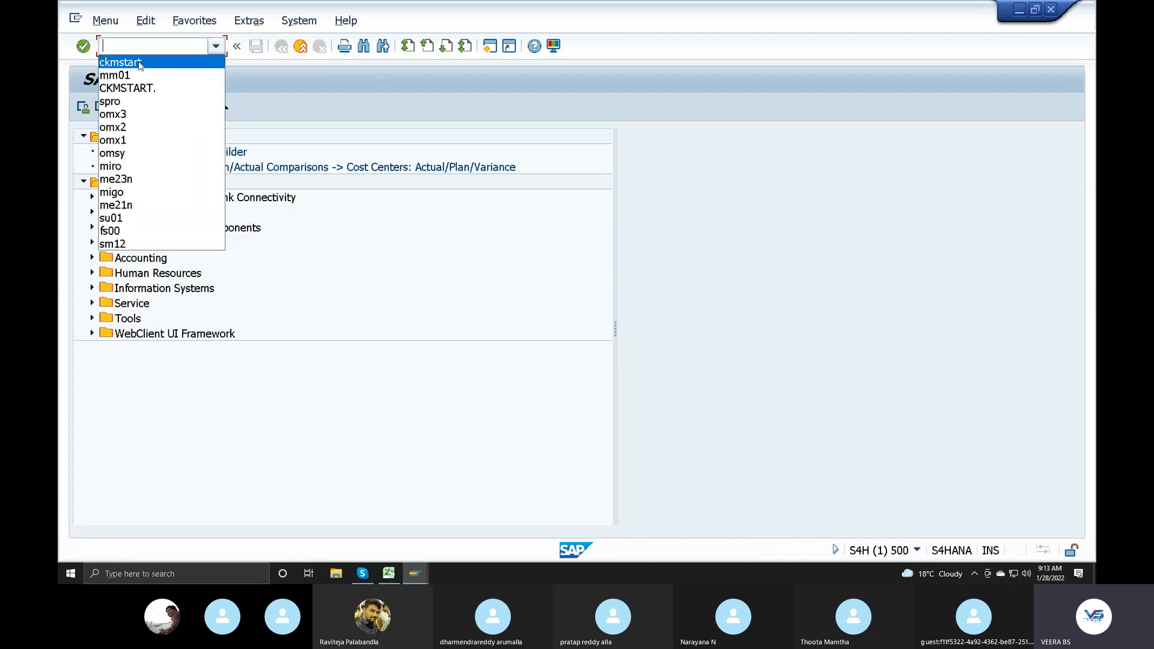
pyautogui.click(120, 75)
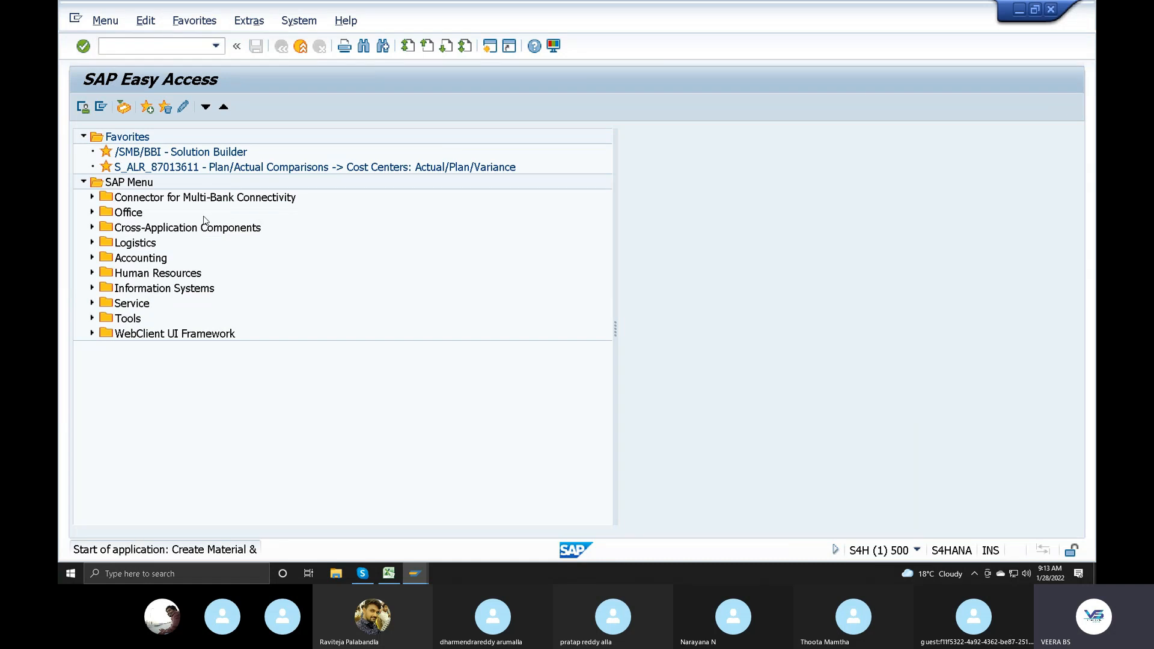
# Select the Basic Data 1, Purchasing and Accounting 1 views for the AOR raw material.
pyautogui.click(115, 107)
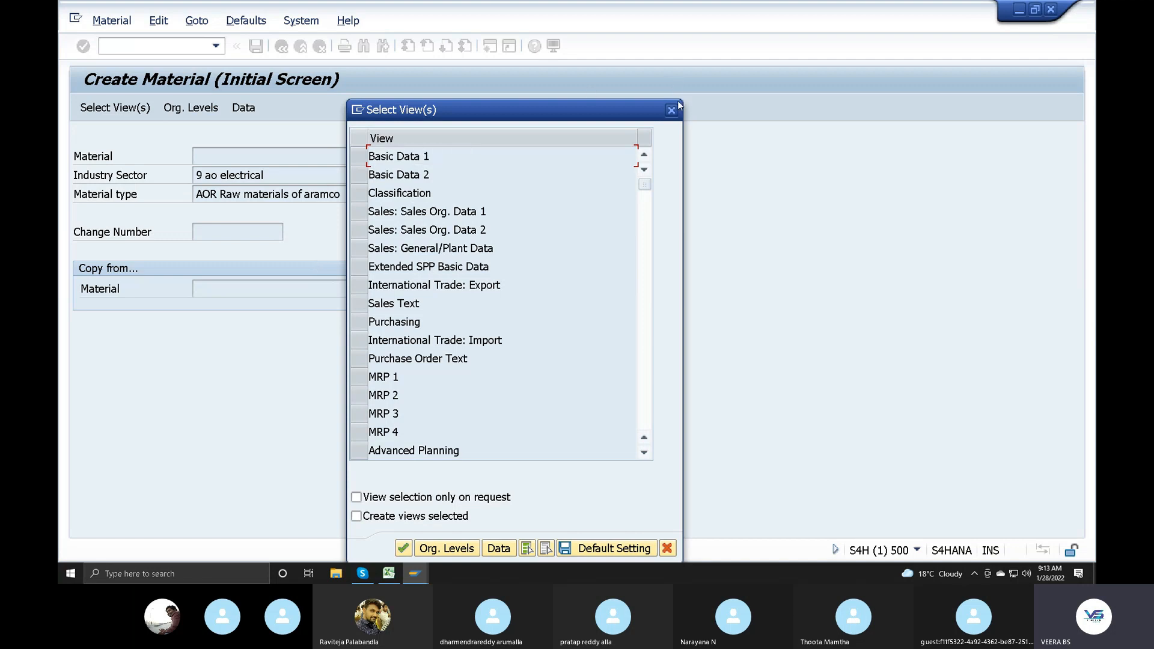
pyautogui.click(365, 157)
pyautogui.click(355, 324)
pyautogui.scroll(-2, 354, 418)
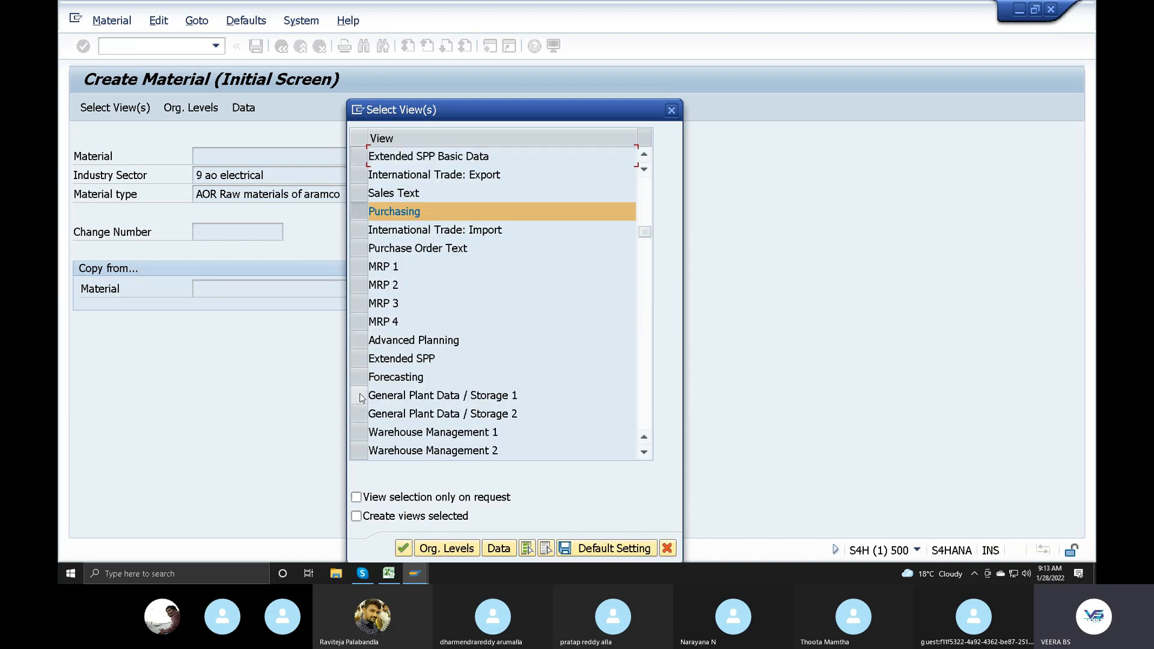
pyautogui.scroll(-2, 362, 375)
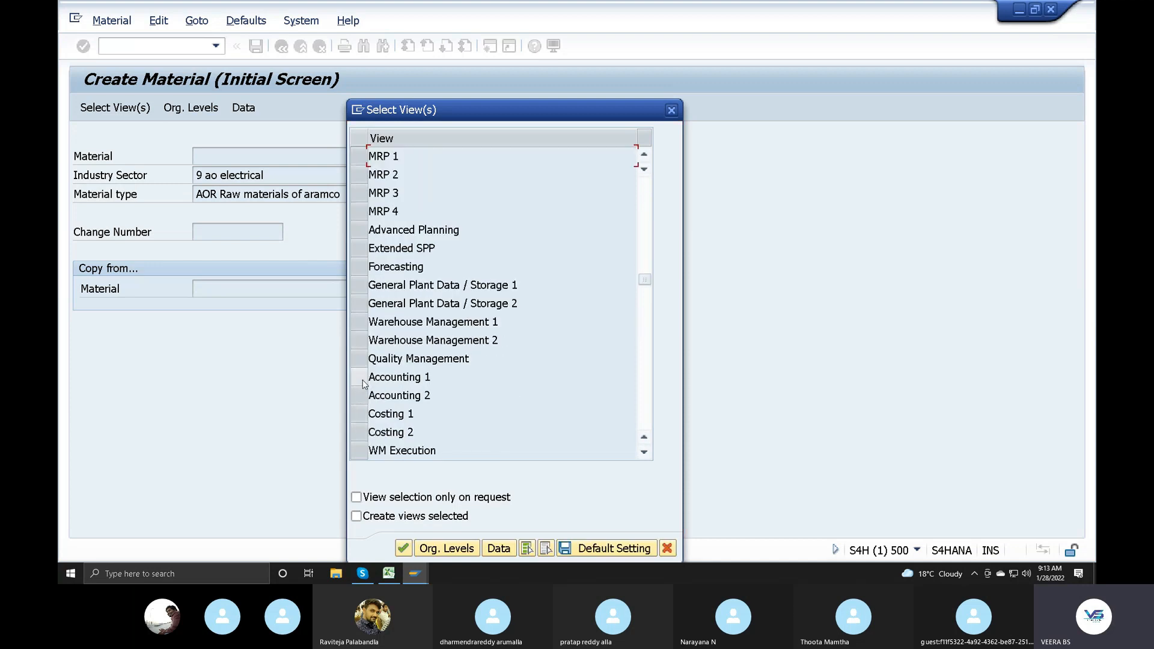
pyautogui.click(361, 377)
# Confirm the views and enter plant ARP as the organizational level to open the material's basic data.
pyautogui.click(404, 546)
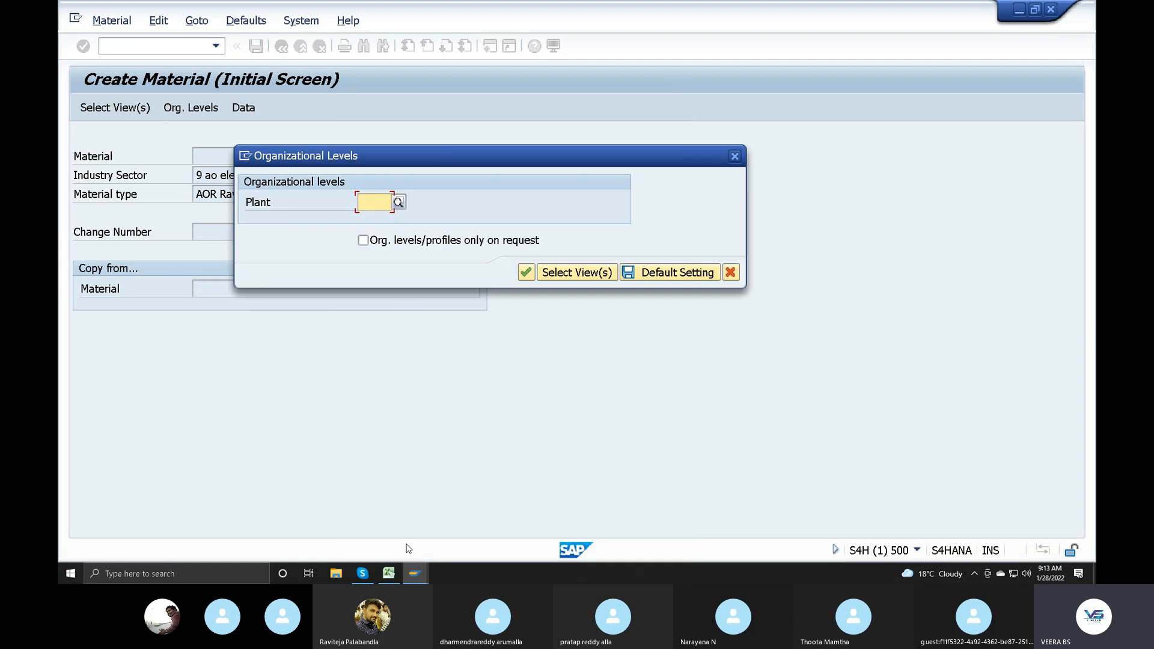
pyautogui.write('arp')
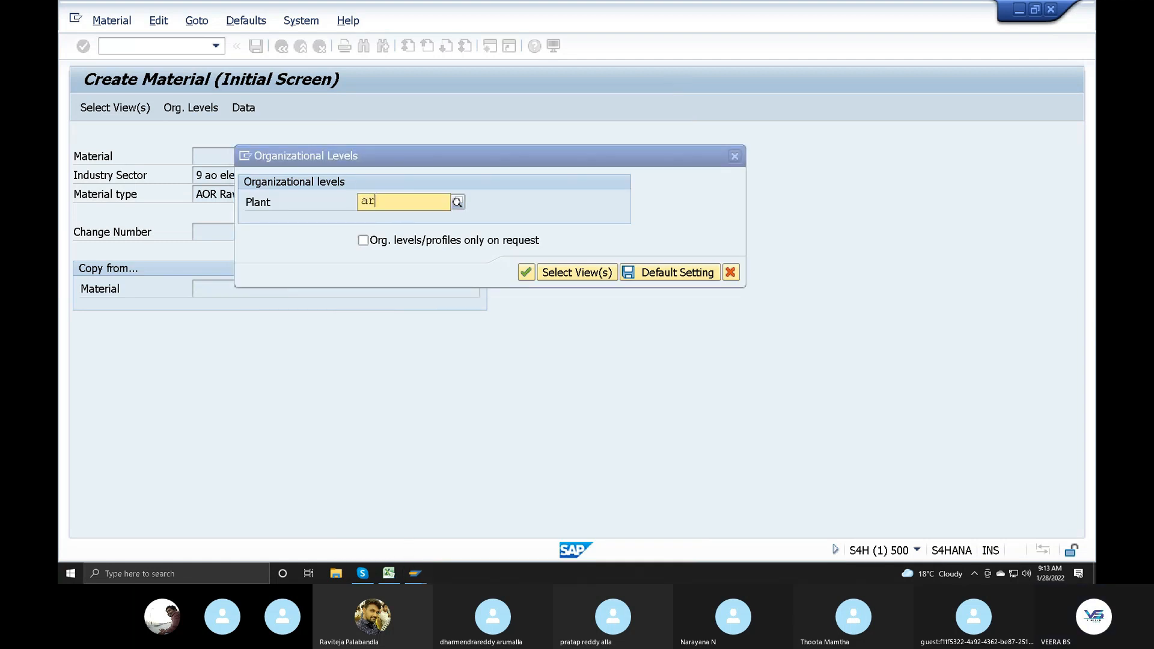
pyautogui.click(526, 274)
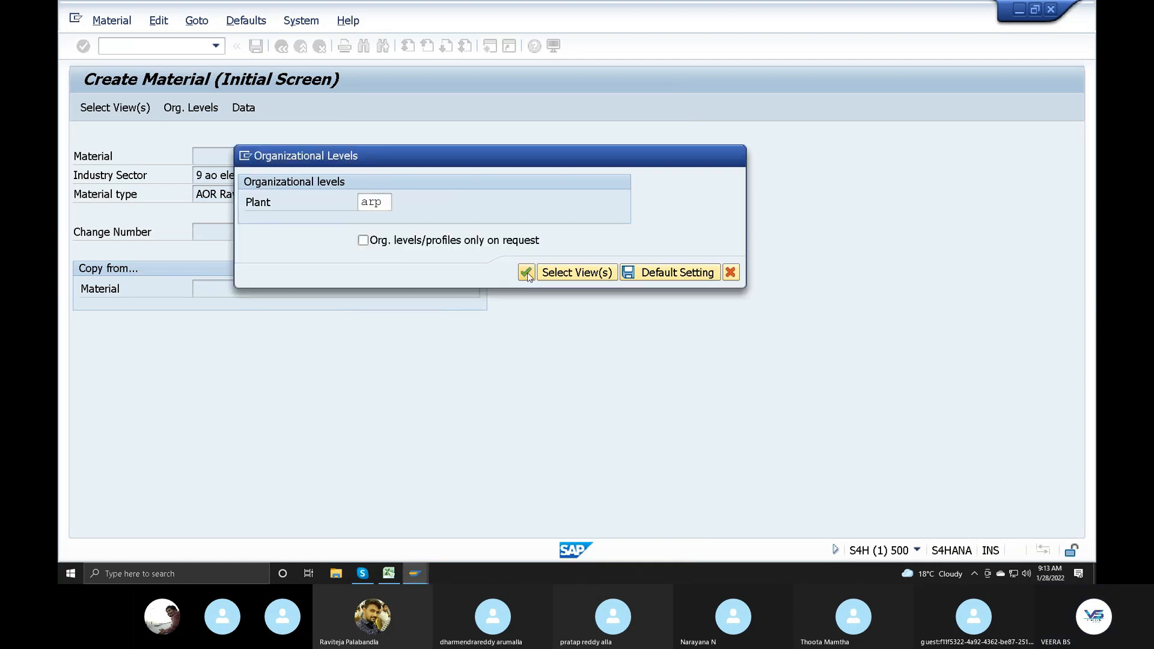
pyautogui.click(527, 273)
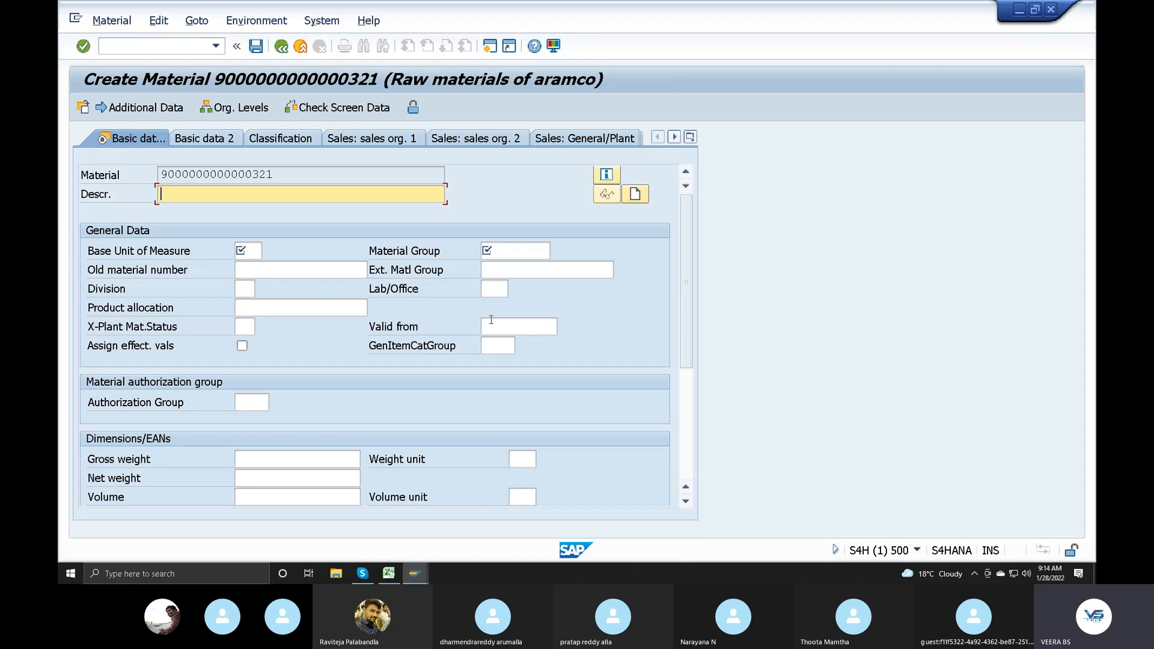